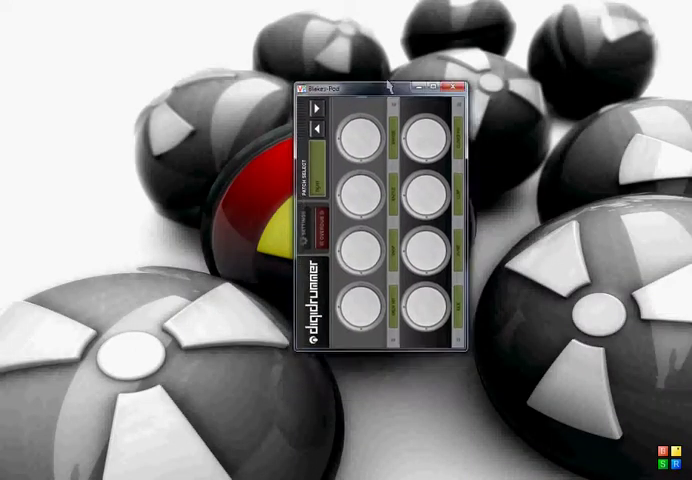
- Nudge the mirrored Blakes-Pod window slightly up and to the left
drag(390, 88, 373, 70)
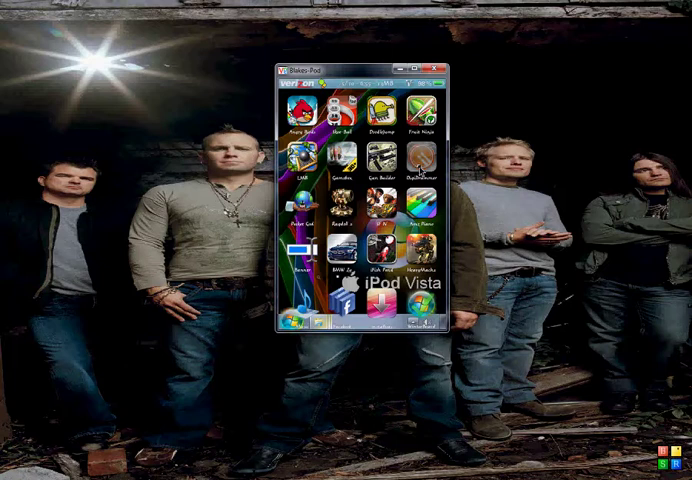
- Launch DigiDrummer from the home screen and bring up its Beat Library settings
click(421, 160)
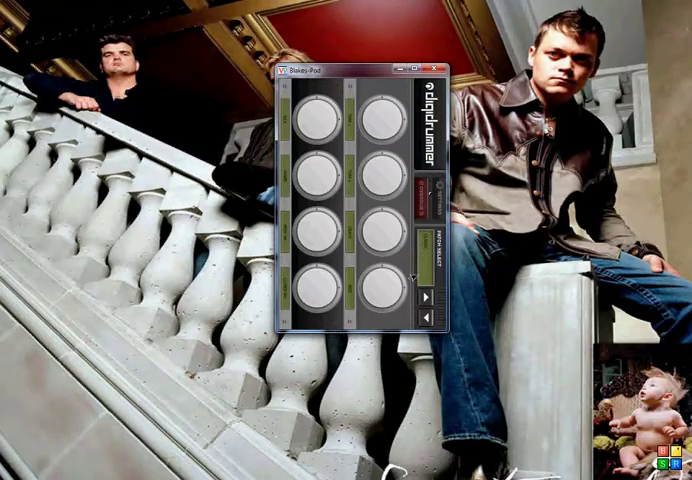
click(411, 277)
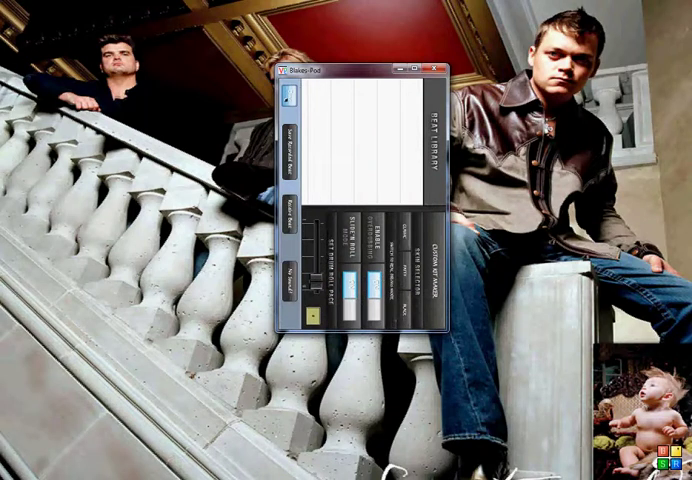
- Return from the Beat Library to the eight-pad layout and switch to another drum patch
click(289, 97)
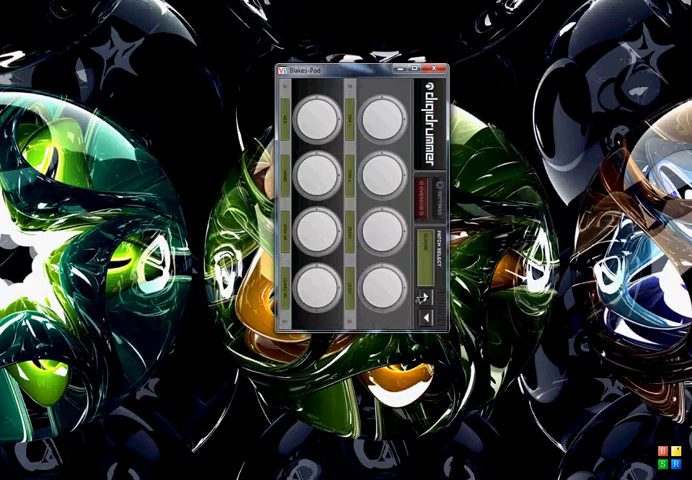
click(421, 298)
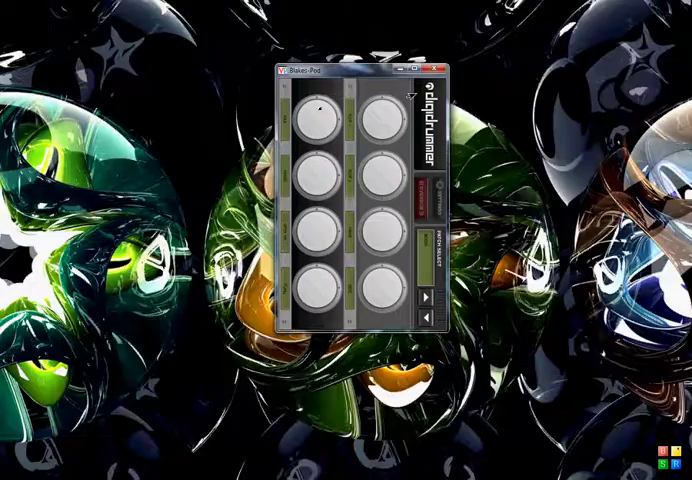
- Exit DigiDrummer to the iPod home screen's grid of app icons
click(410, 95)
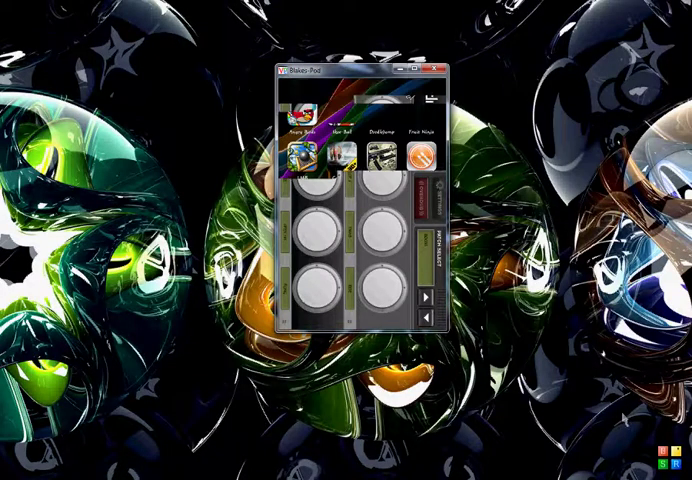